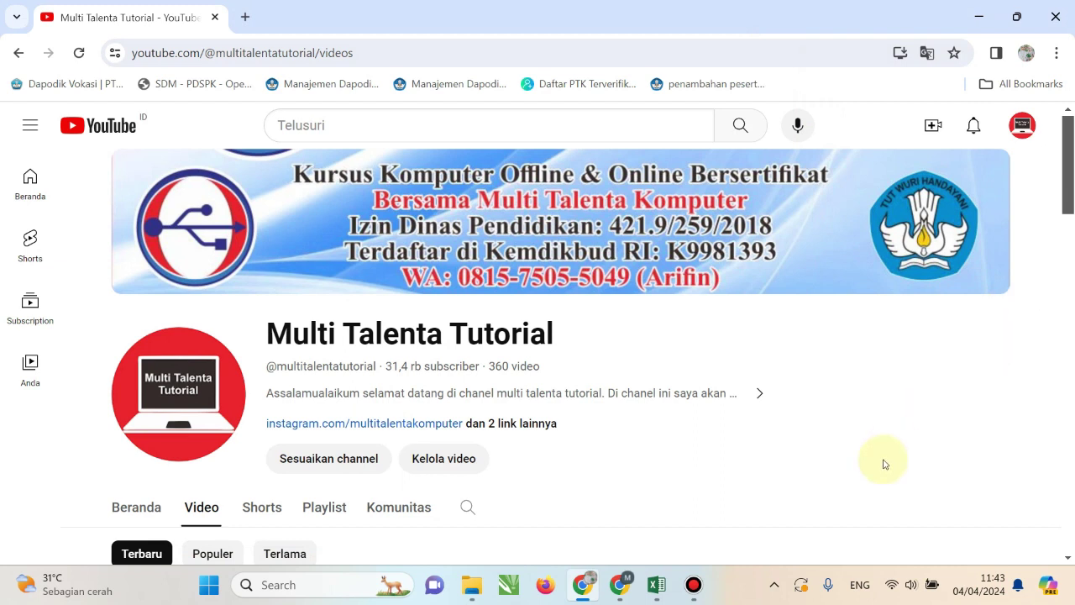
Switch from Chrome to the Excel workbook holding the empty NO and NAMA table.
{"action": "left_click", "coordinate": [656, 587]}
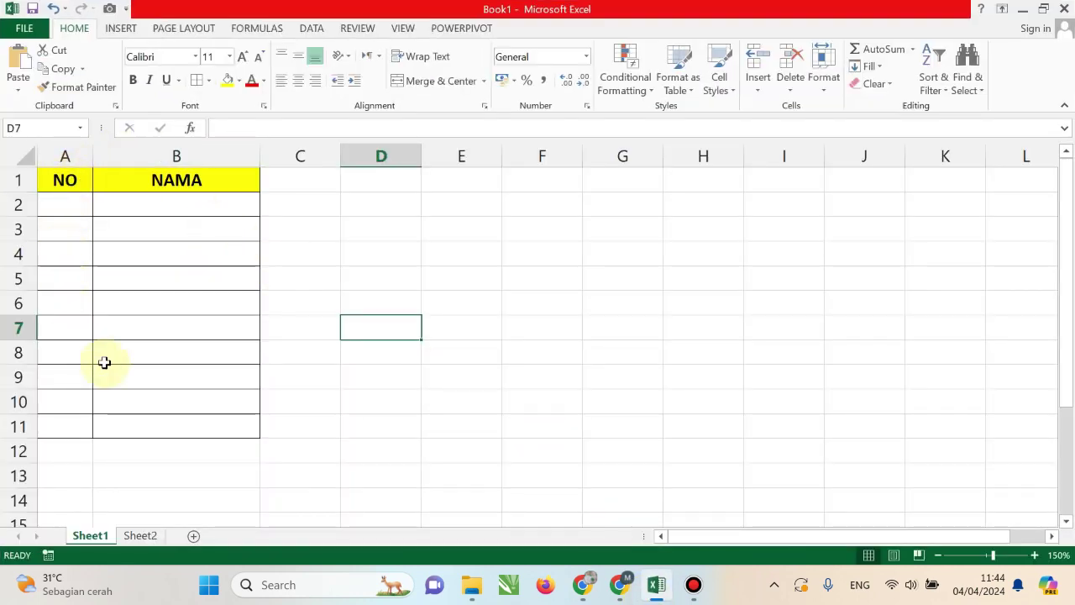
Enter the names AAA, DD, FFF, GGG and HH down the NAMA column from B2.
{"action": "left_click", "coordinate": [156, 206]}
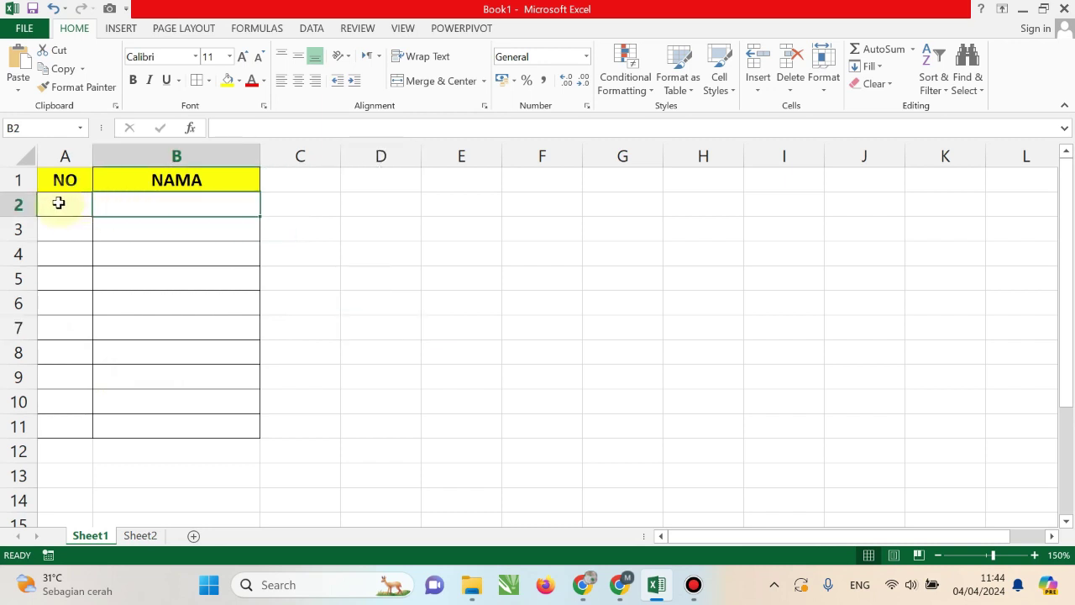
{"action": "double_click", "coordinate": [168, 205]}
{"action": "type", "text": "AAA"}
{"action": "key", "text": "Return"}
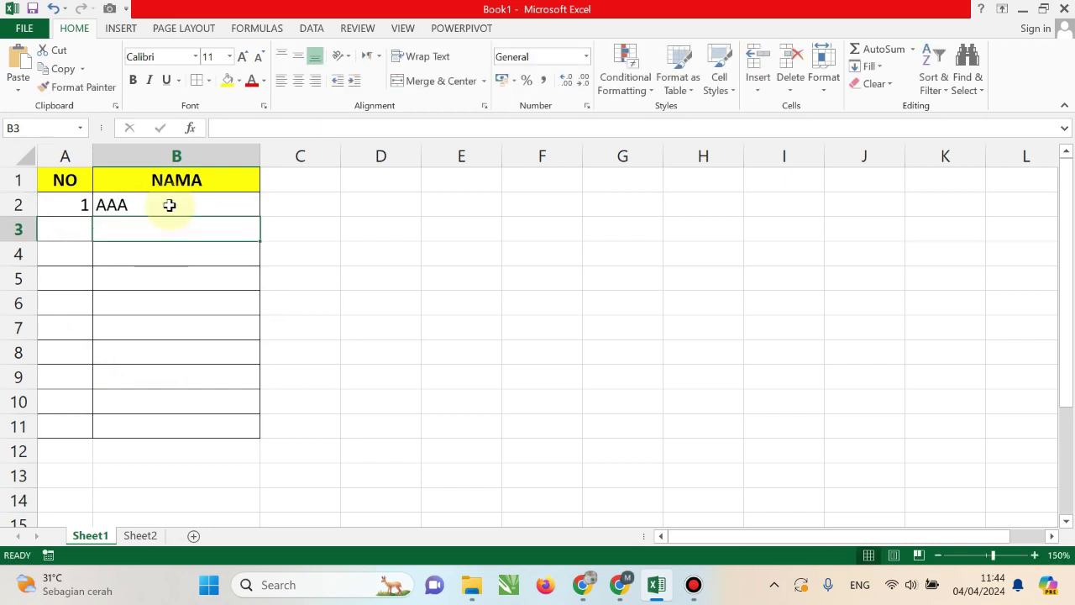
{"action": "type", "text": "DD"}
{"action": "key", "text": "Return"}
{"action": "type", "text": "FFF"}
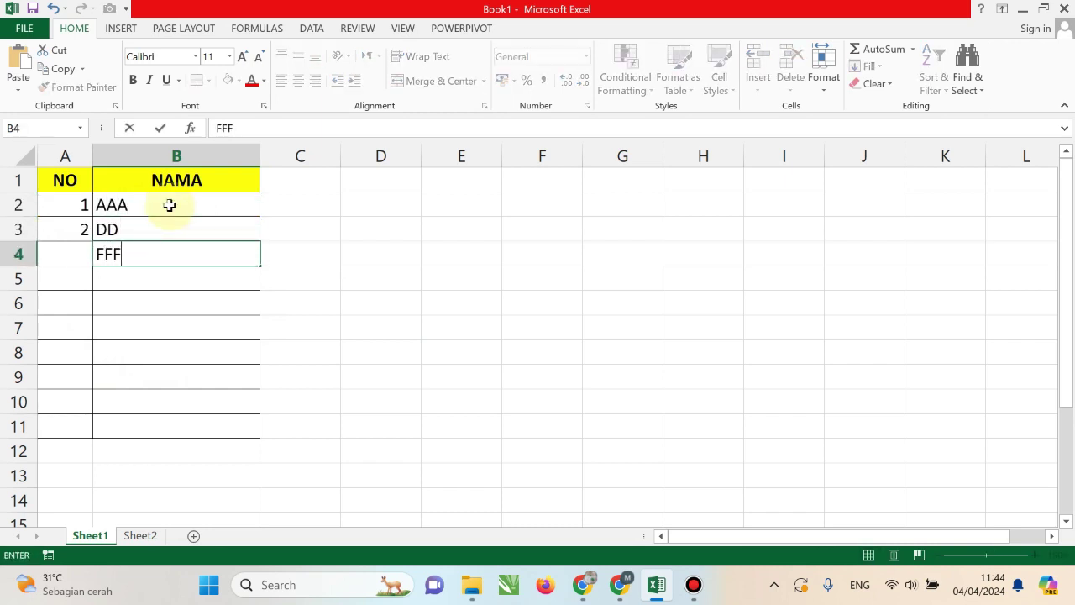
{"action": "key", "text": "Return"}
{"action": "type", "text": "GGG"}
{"action": "key", "text": "Return"}
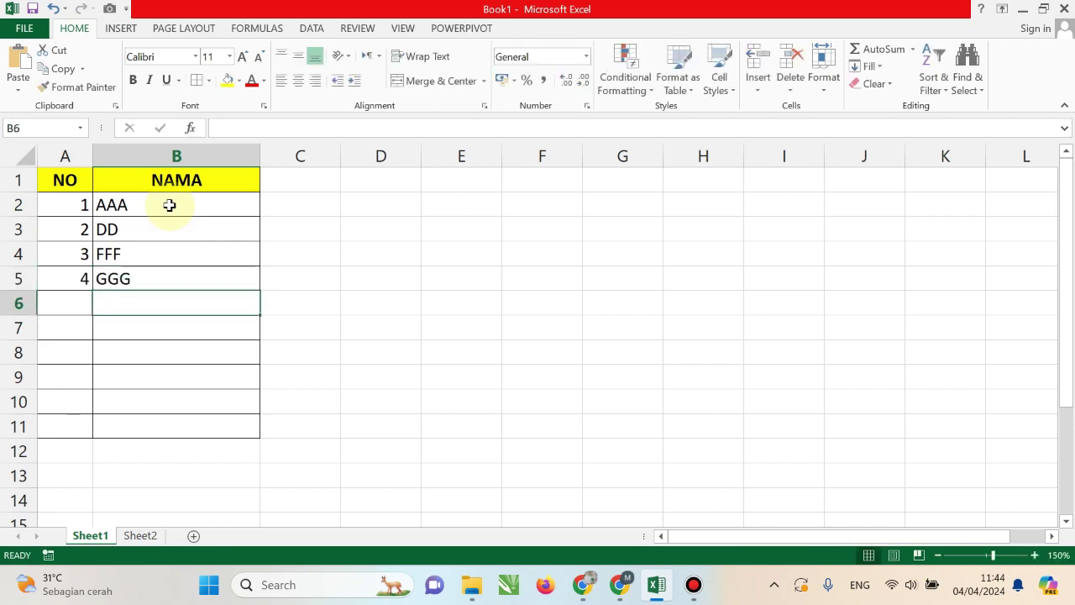
{"action": "type", "text": "HH"}
{"action": "key", "text": "Return"}
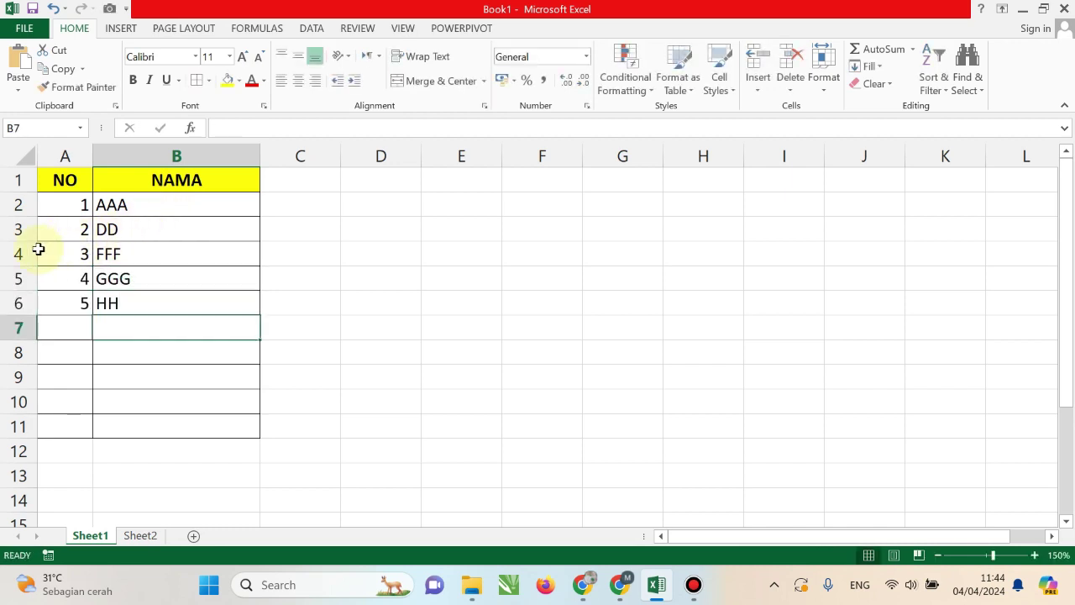
Delete row 4 containing FFF so the NO column renumbers 1 to 4.
{"action": "left_click", "coordinate": [11, 253]}
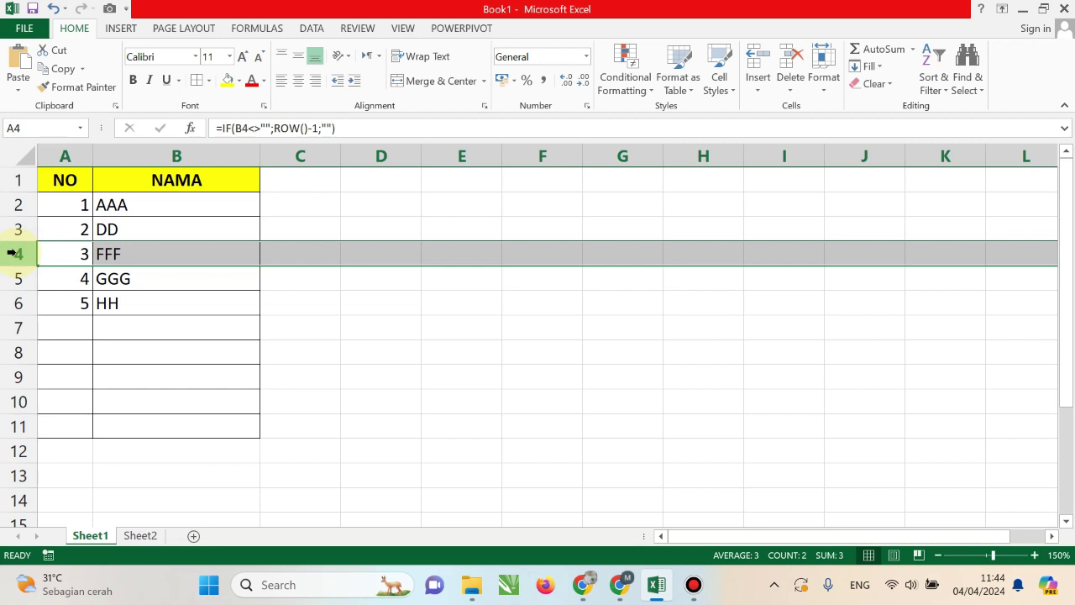
{"action": "right_click", "coordinate": [19, 253]}
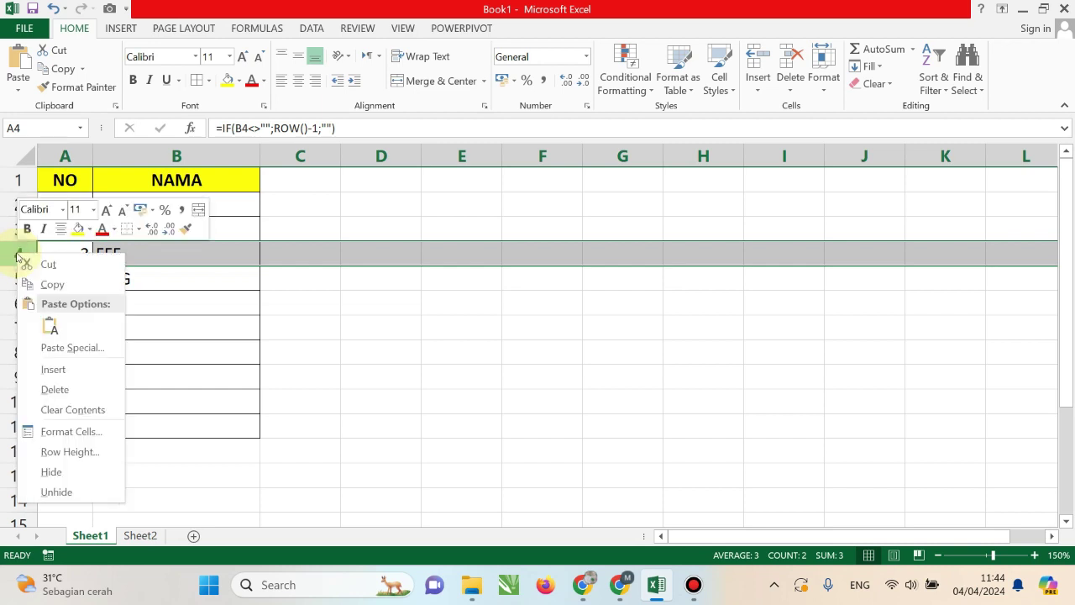
{"action": "left_click", "coordinate": [55, 389]}
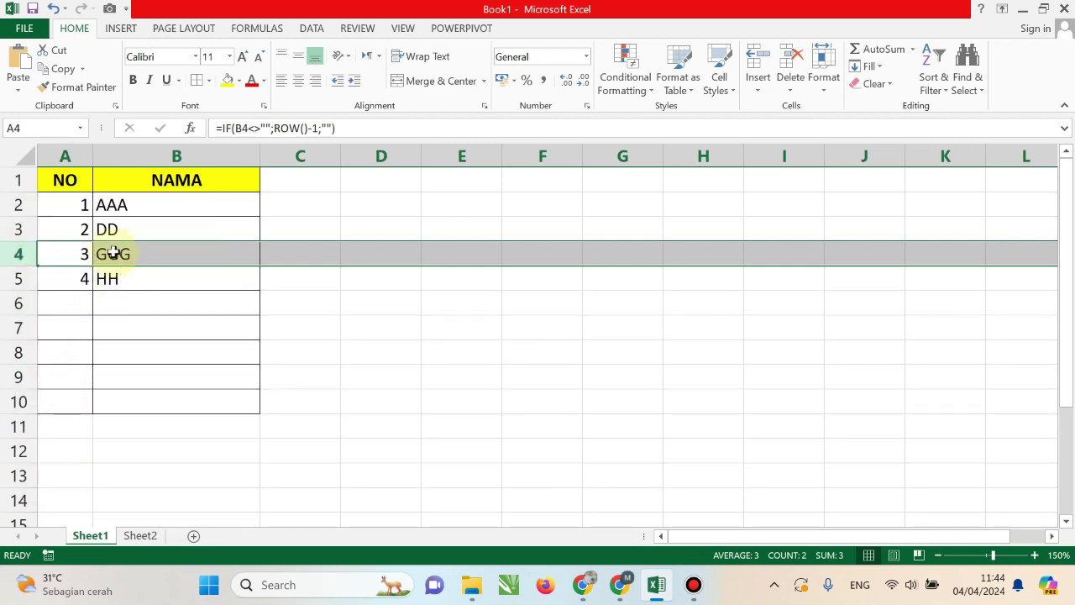
{"action": "left_click", "coordinate": [384, 355]}
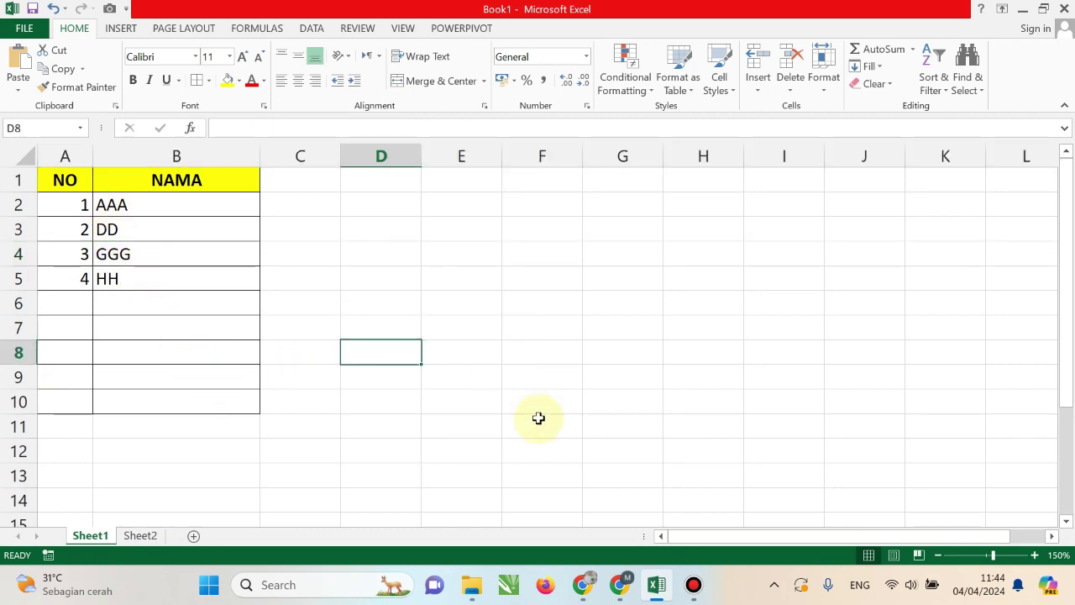
{"action": "left_click", "coordinate": [586, 584]}
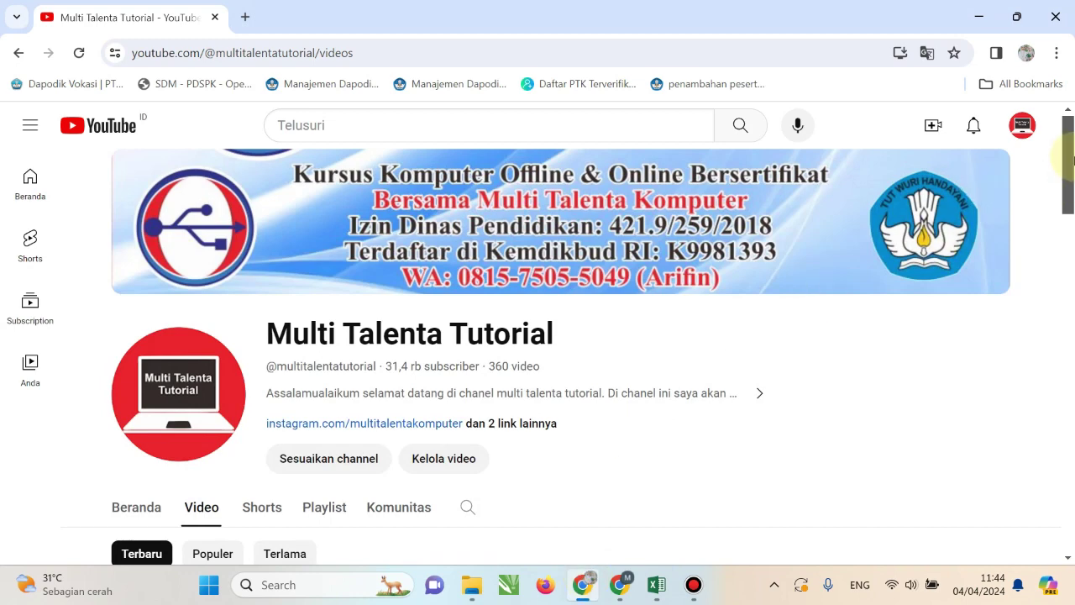
{"action": "left_click_drag", "start_coordinate": [1070, 151], "coordinate": [1069, 216]}
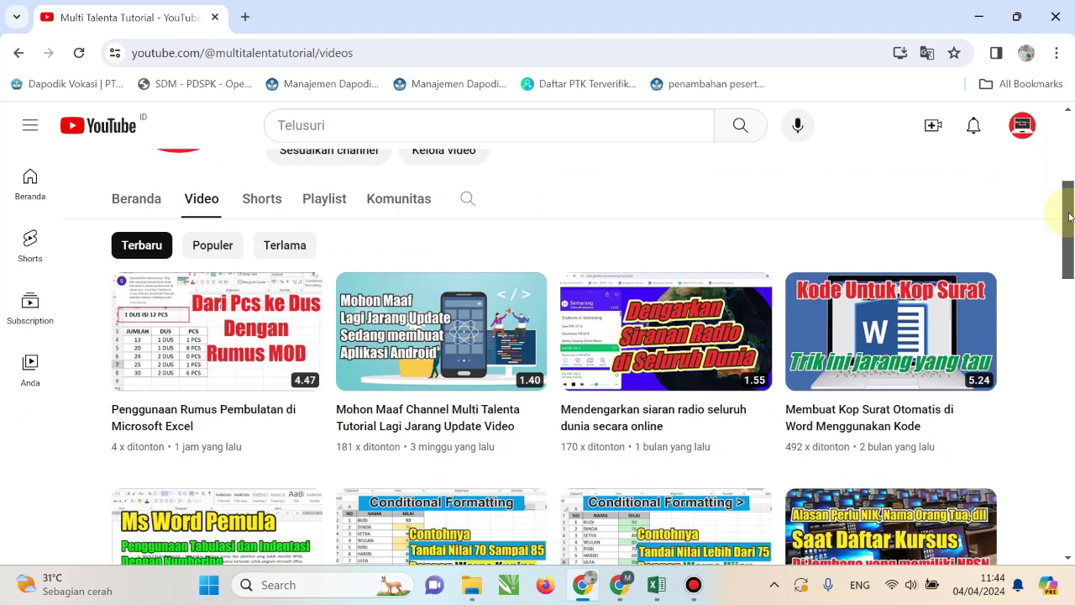
{"action": "left_click_drag", "start_coordinate": [1070, 217], "coordinate": [1073, 426]}
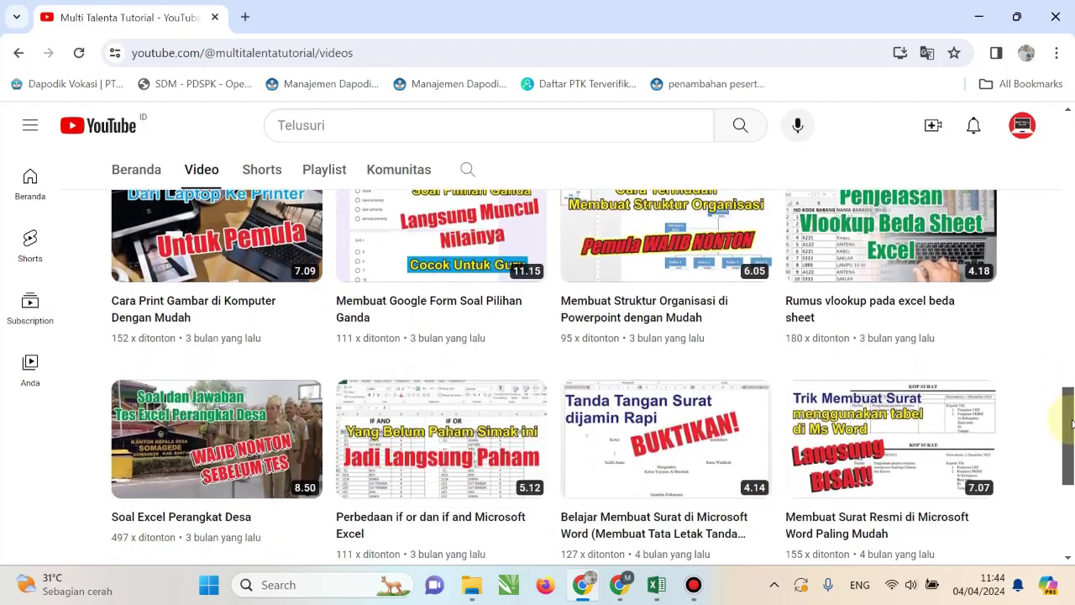
{"action": "left_click", "coordinate": [663, 598]}
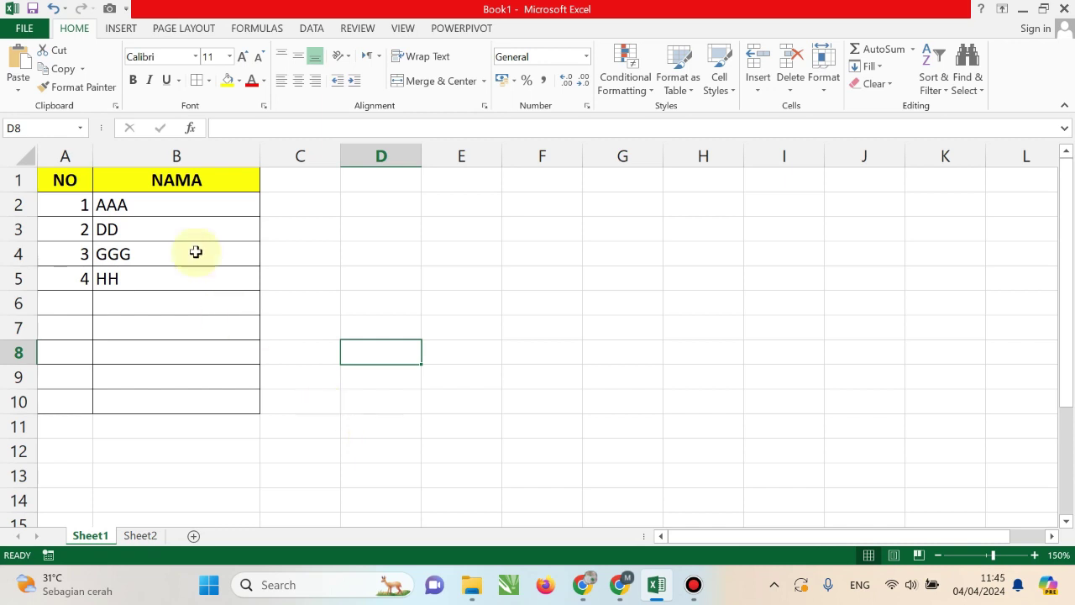
Clear the sample entries and start the A2 formula as =IF(B2<>"";.
{"action": "left_click", "coordinate": [411, 261]}
{"action": "left_click", "coordinate": [64, 204]}
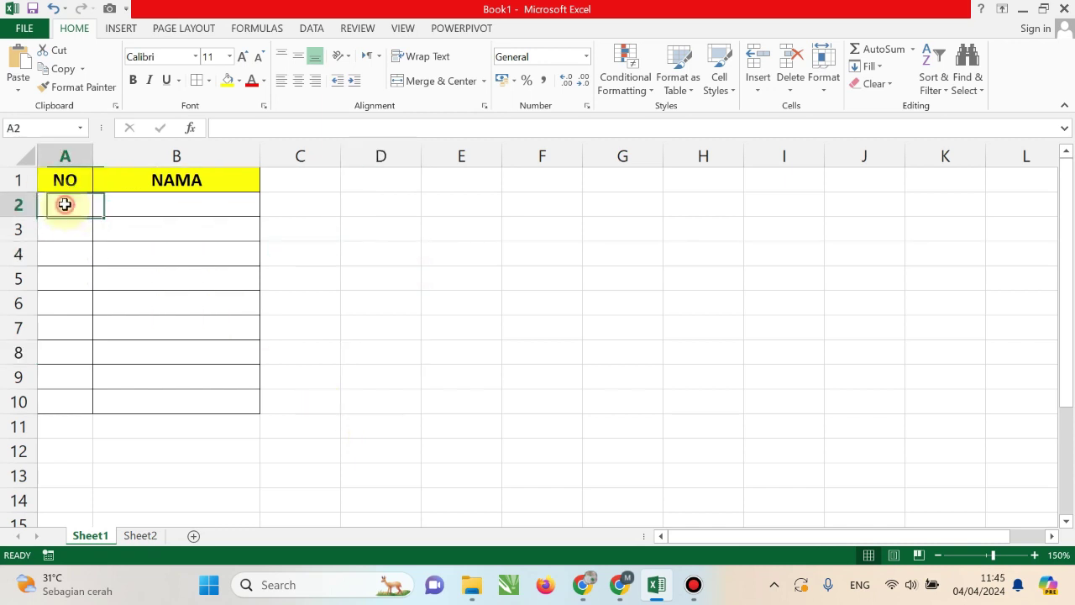
{"action": "type", "text": "=IF"}
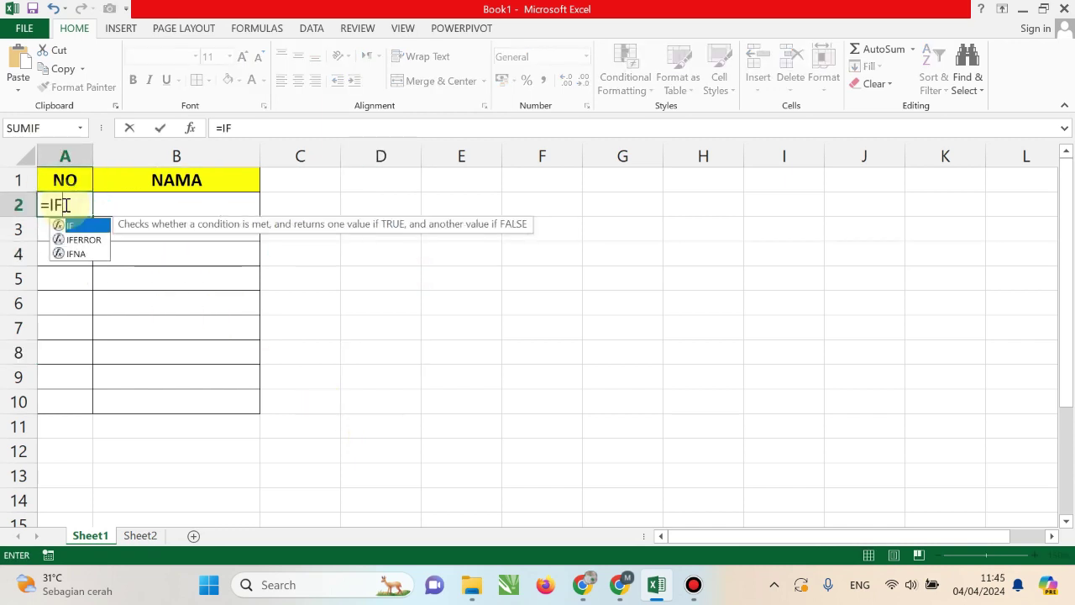
{"action": "type", "text": "("}
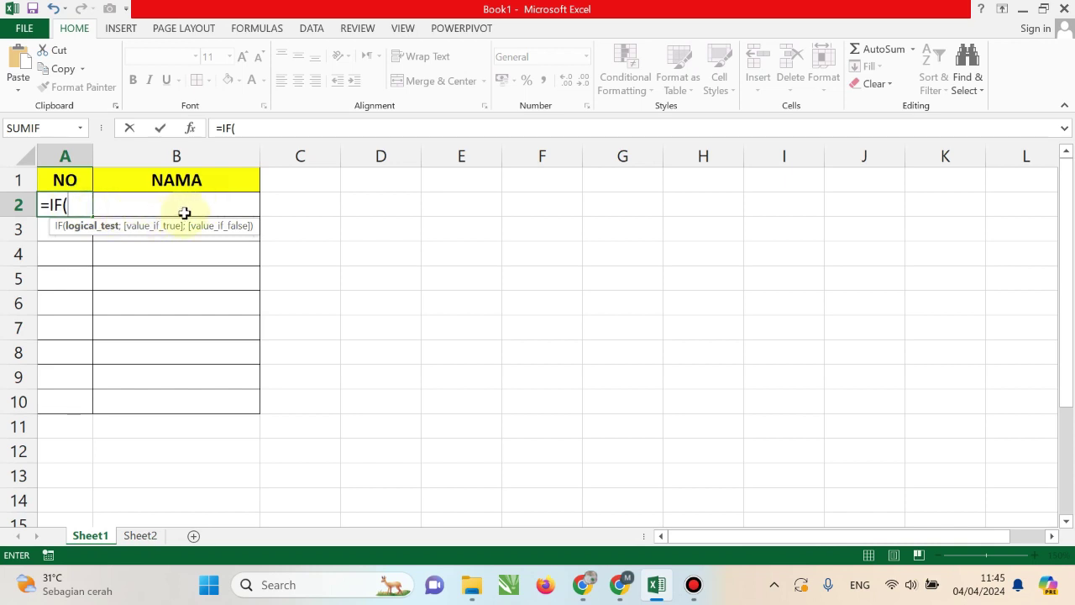
{"action": "left_click", "coordinate": [214, 204]}
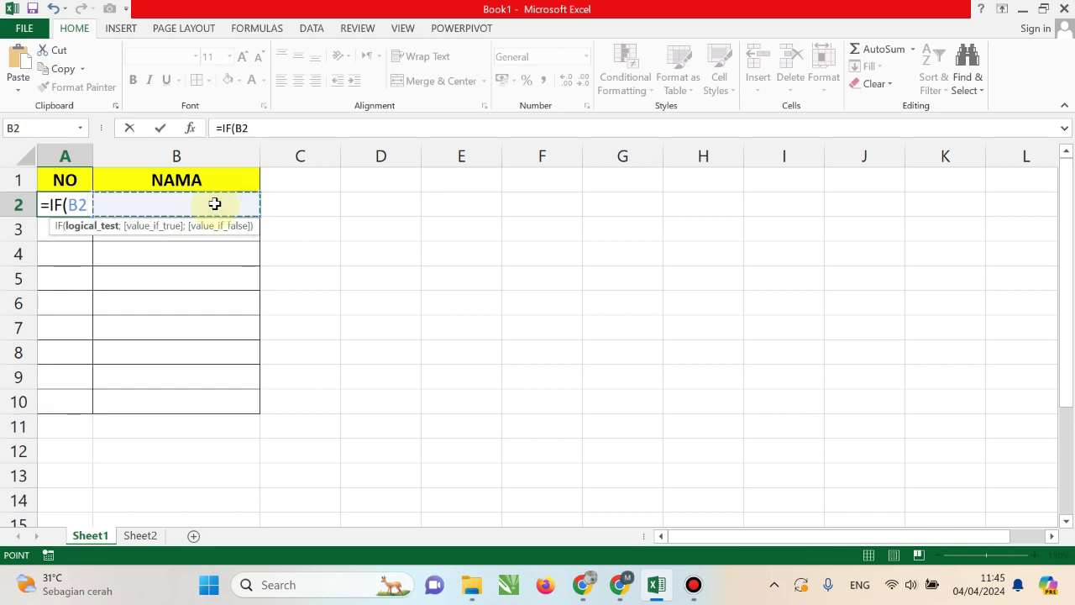
{"action": "type", "text": "<"}
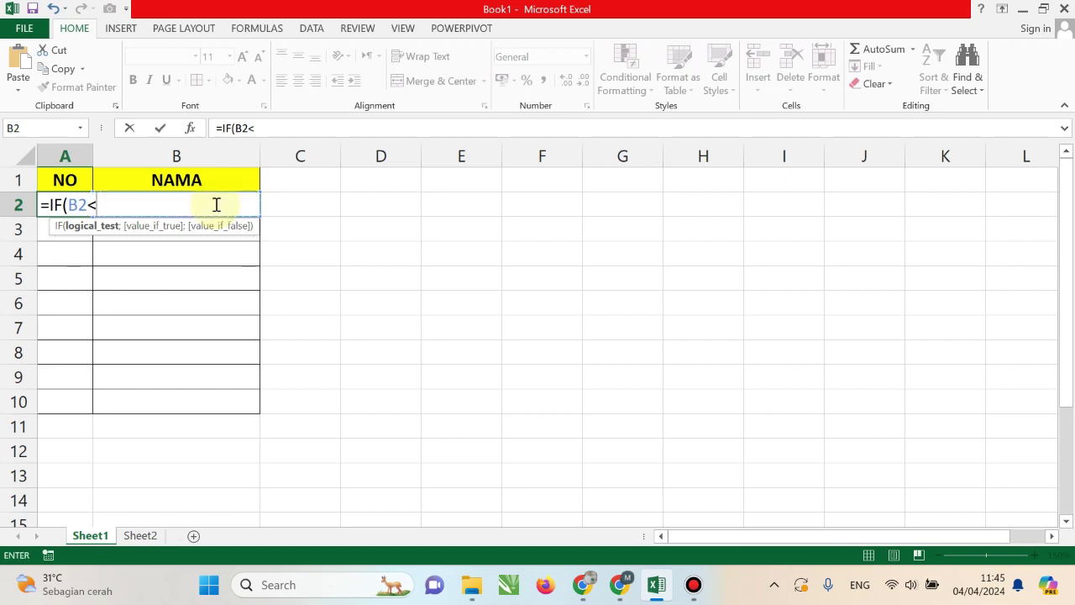
{"action": "type", "text": ">"}
{"action": "type", "text": "\""}
{"action": "type", "text": ";"}
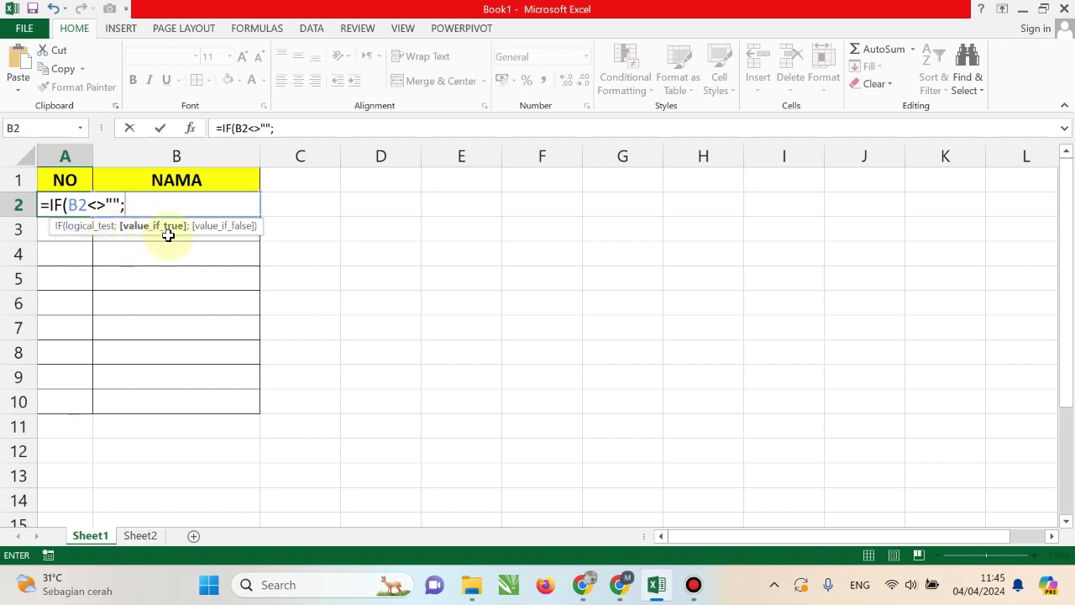
Complete the A2 formula with ROW()-1 as the true value and "" as the false value.
{"action": "type", "text": "RO"}
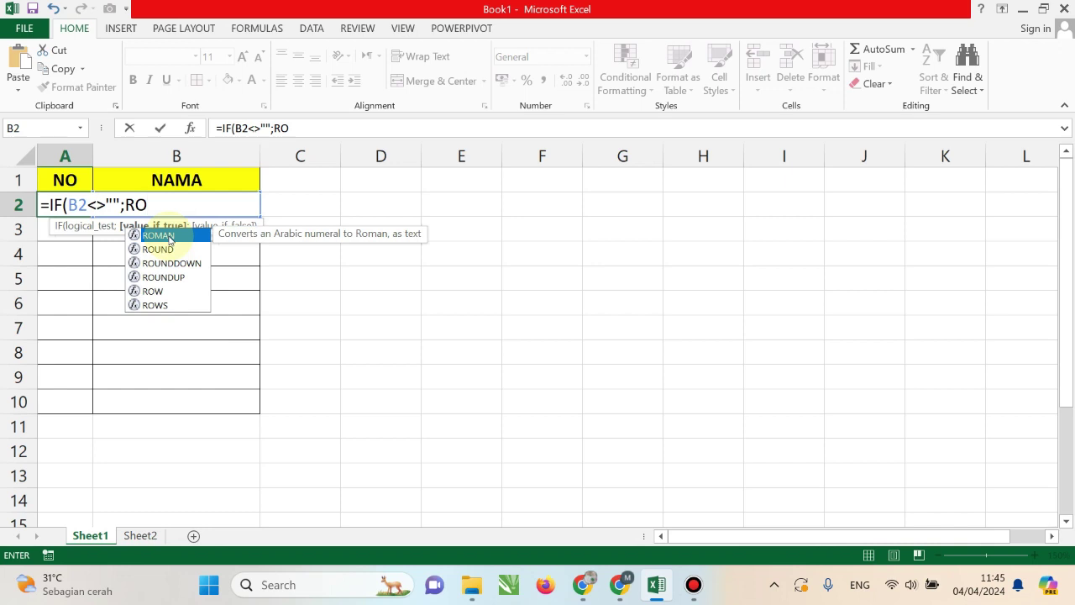
{"action": "type", "text": "W"}
{"action": "double_click", "coordinate": [169, 236]}
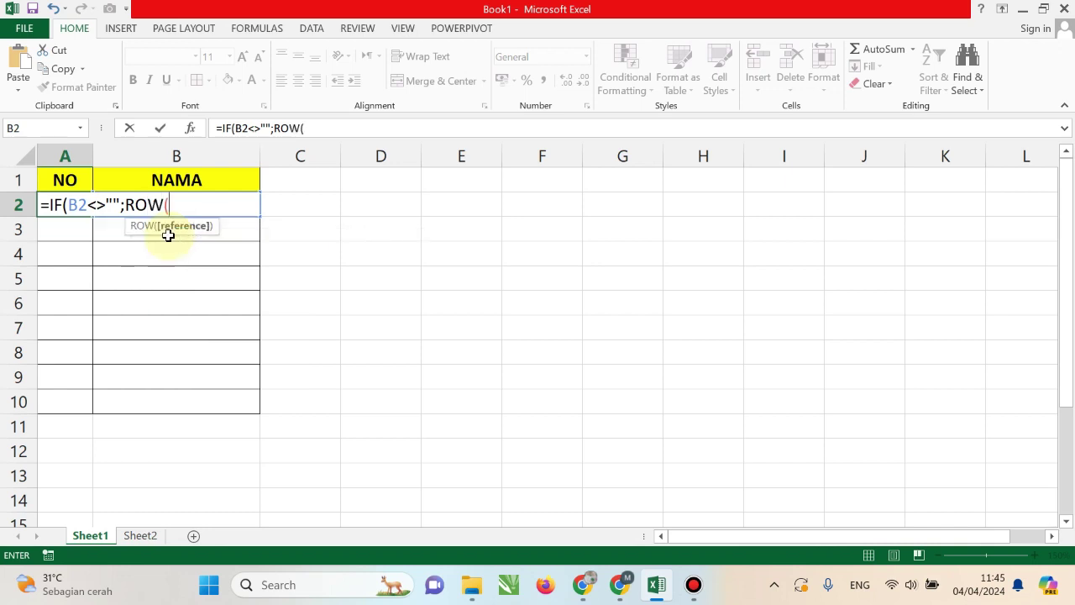
{"action": "type", "text": ")"}
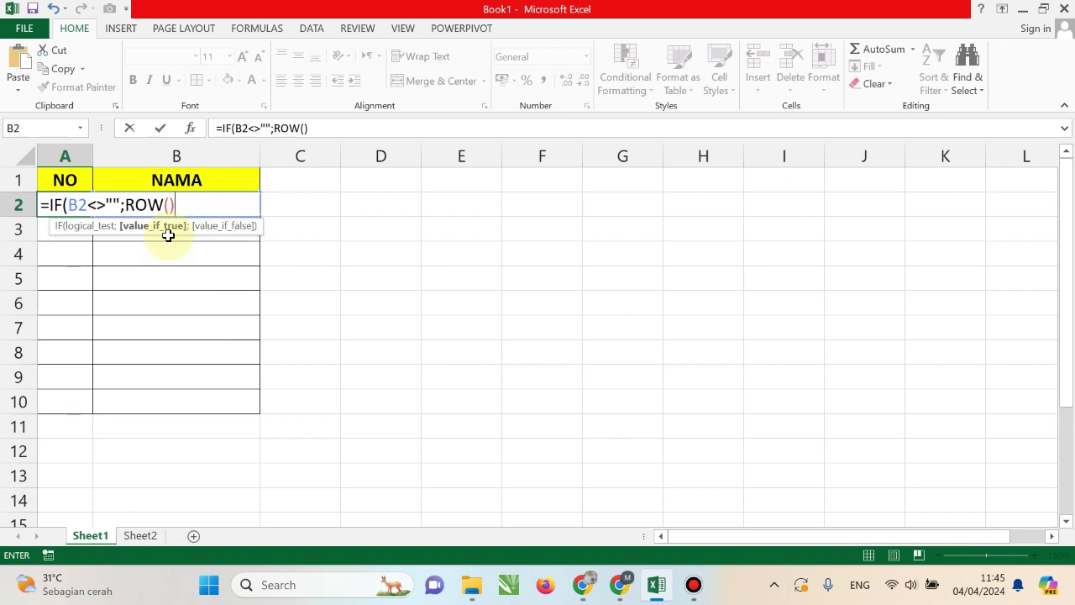
{"action": "type", "text": "-"}
{"action": "type", "text": "1"}
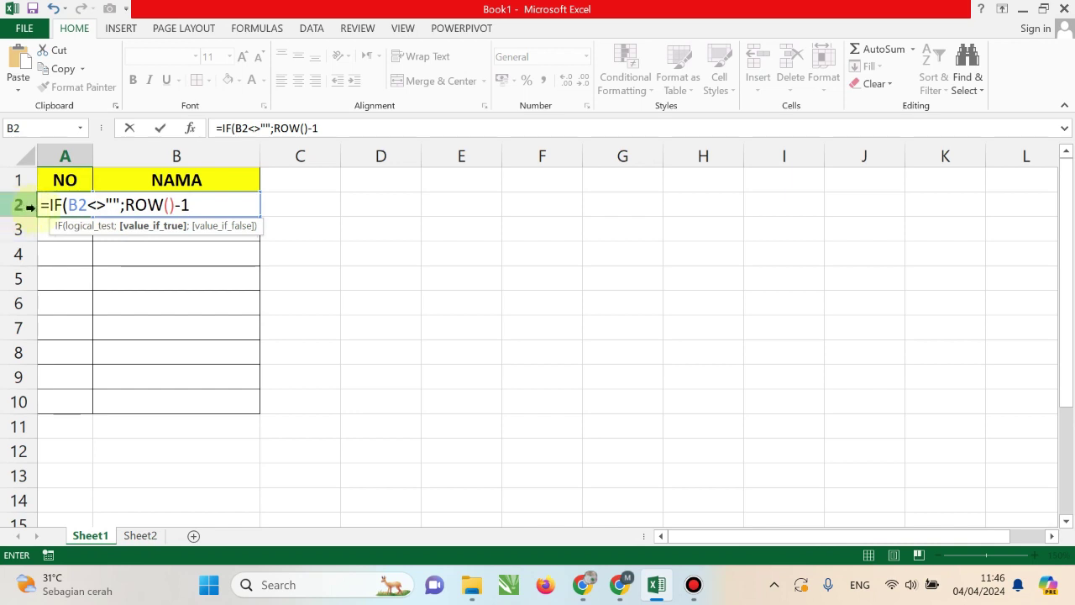
{"action": "left_click", "coordinate": [192, 201]}
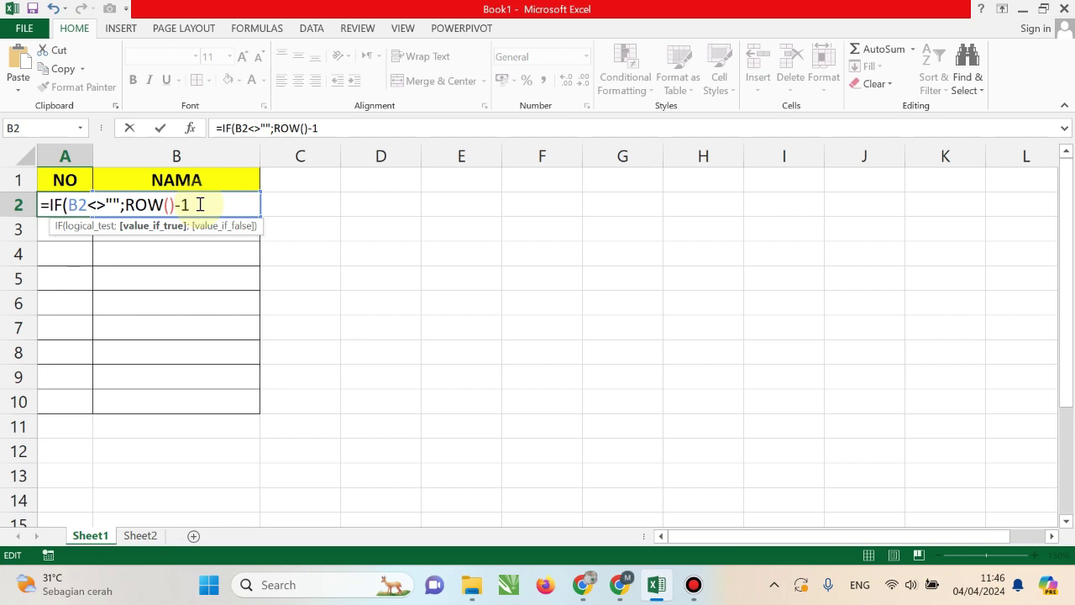
{"action": "type", "text": ";"}
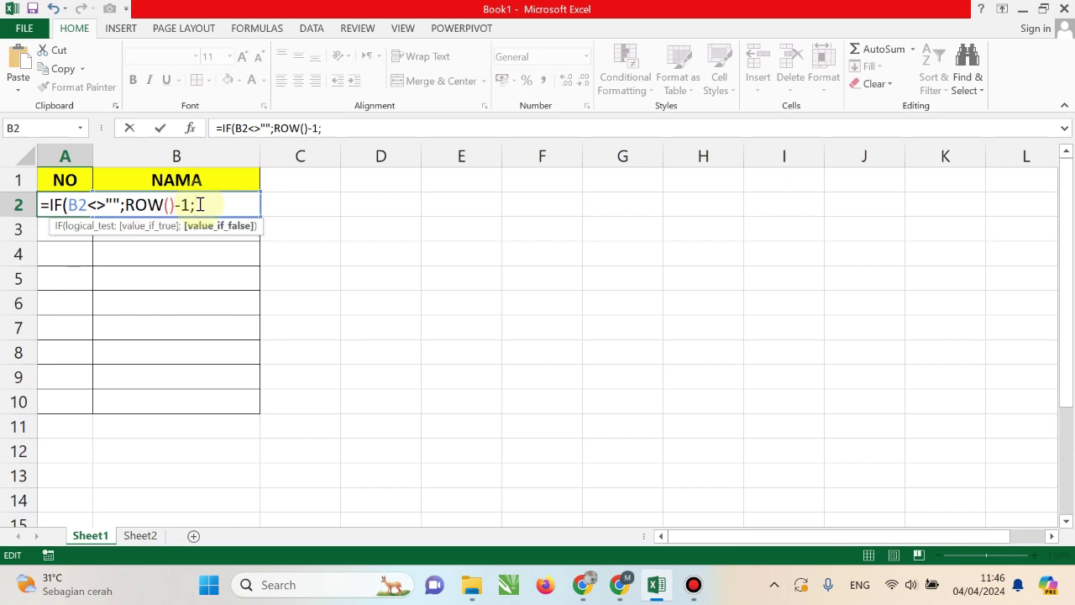
{"action": "type", "text": "\"\""}
{"action": "type", "text": ")"}
Confirm the A2 numbering formula and fill it down the NO column to A10.
{"action": "key", "text": "Return"}
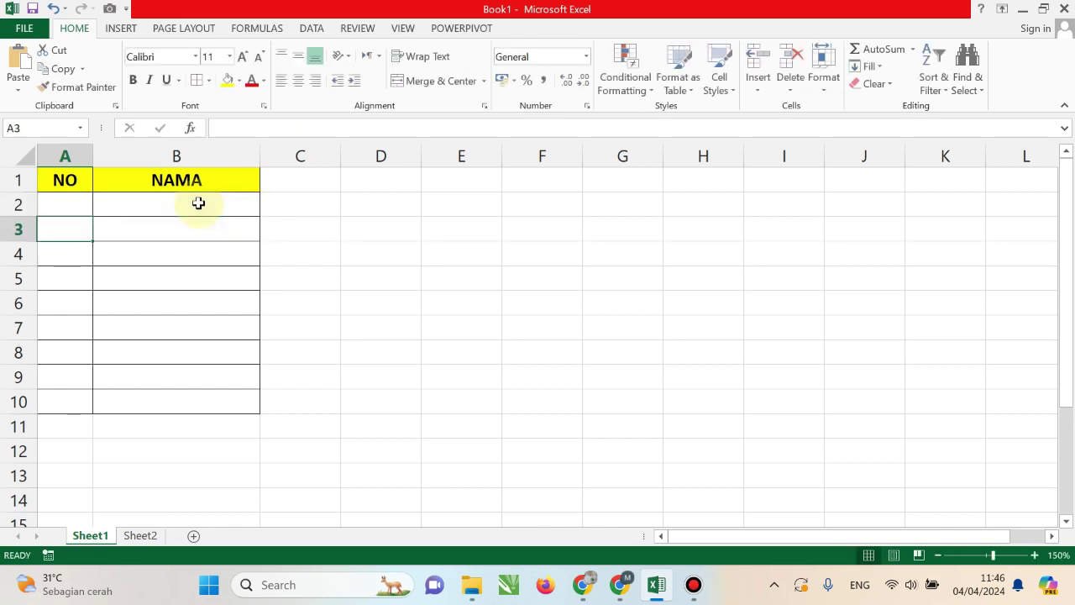
{"action": "left_click", "coordinate": [71, 203]}
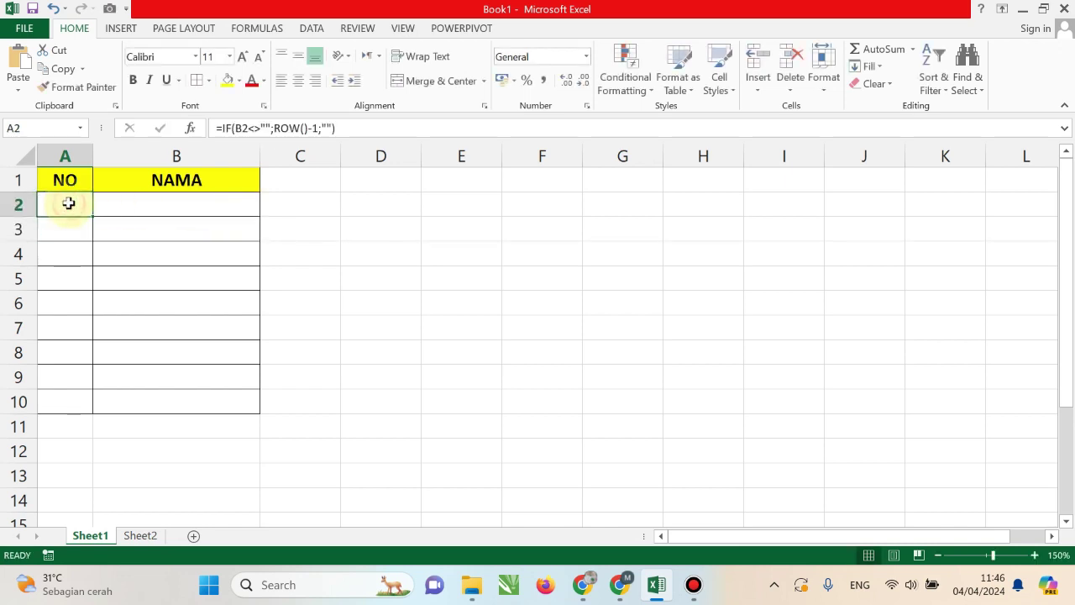
{"action": "left_click_drag", "start_coordinate": [89, 216], "coordinate": [90, 406]}
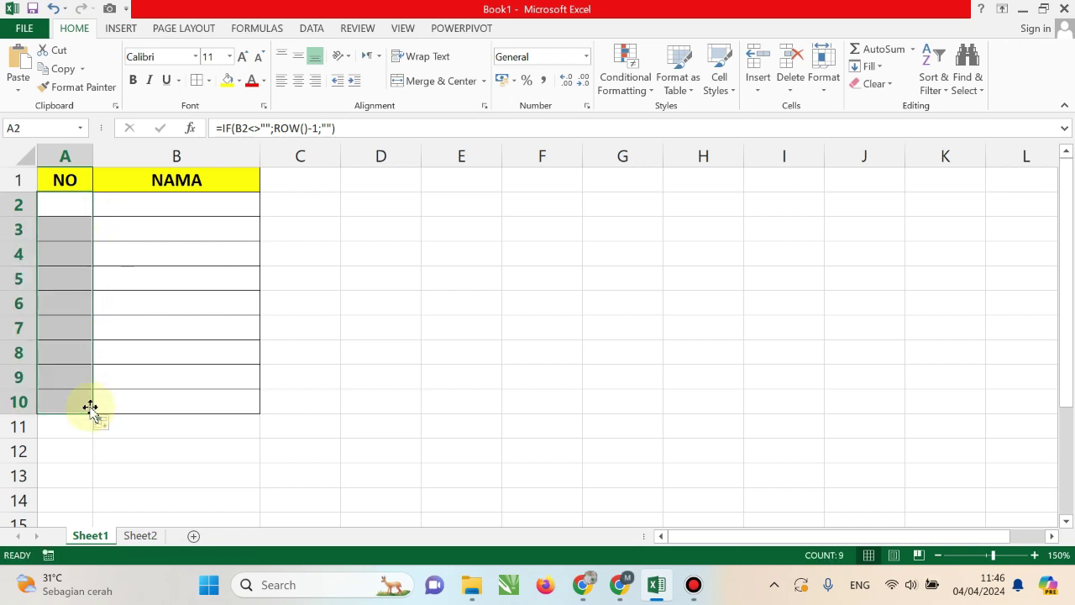
Enter AA, FF, HH, WW, RR, TT and JJ into B2:B8, numbered 1–7.
{"action": "left_click", "coordinate": [138, 204]}
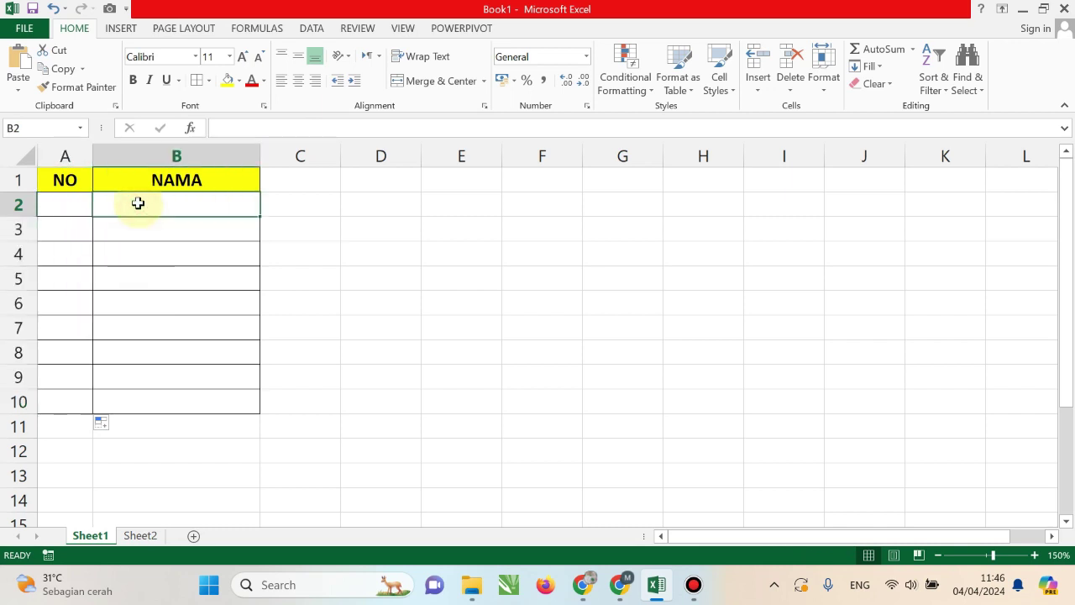
{"action": "type", "text": "AA"}
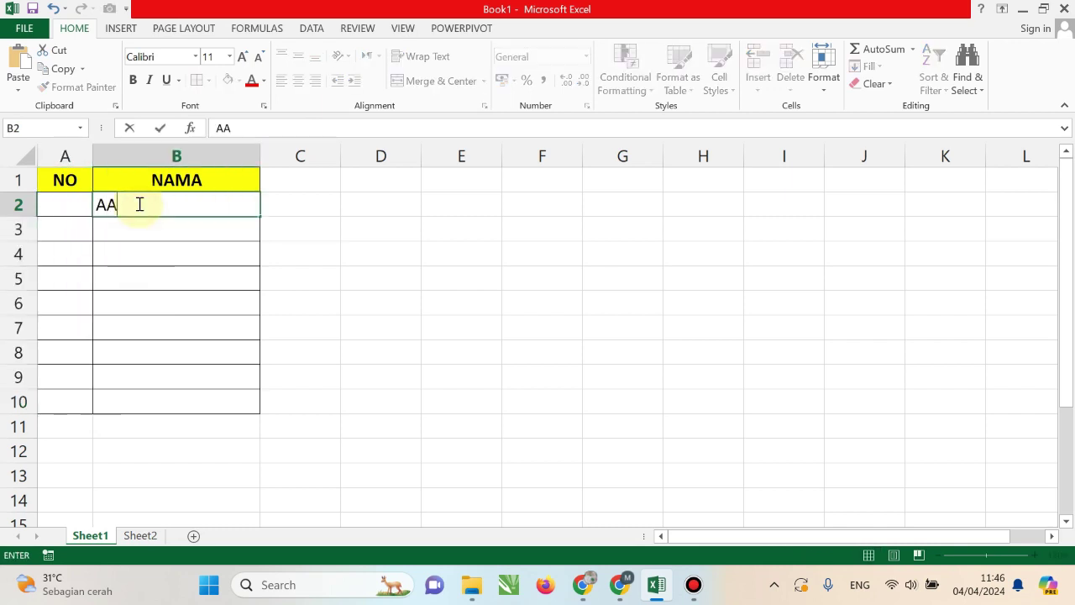
{"action": "key", "text": "Return"}
{"action": "type", "text": "FF"}
{"action": "key", "text": "Return"}
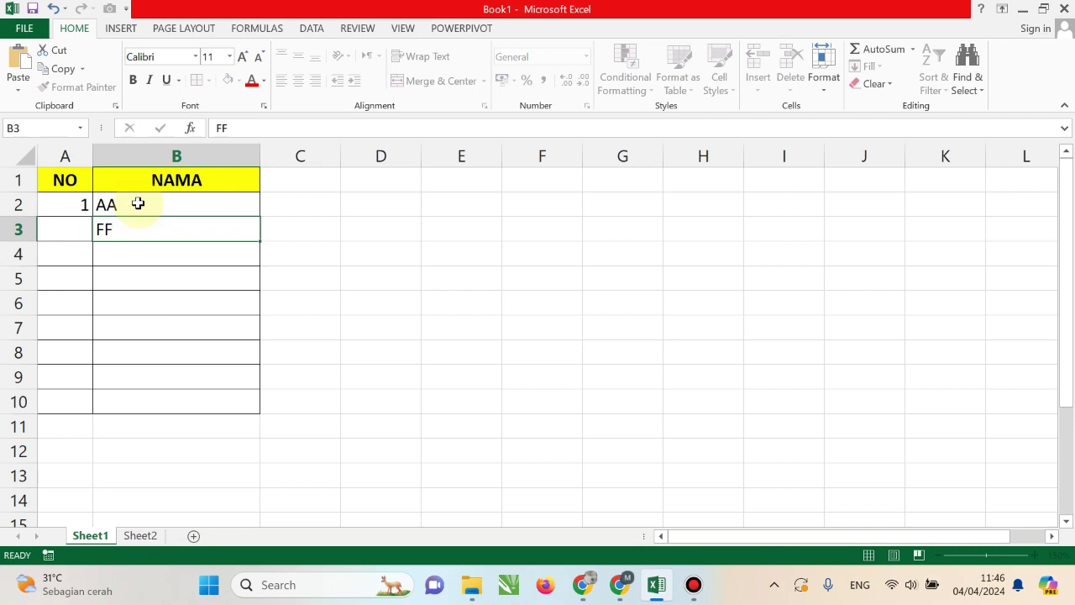
{"action": "type", "text": "HH"}
{"action": "key", "text": "Return"}
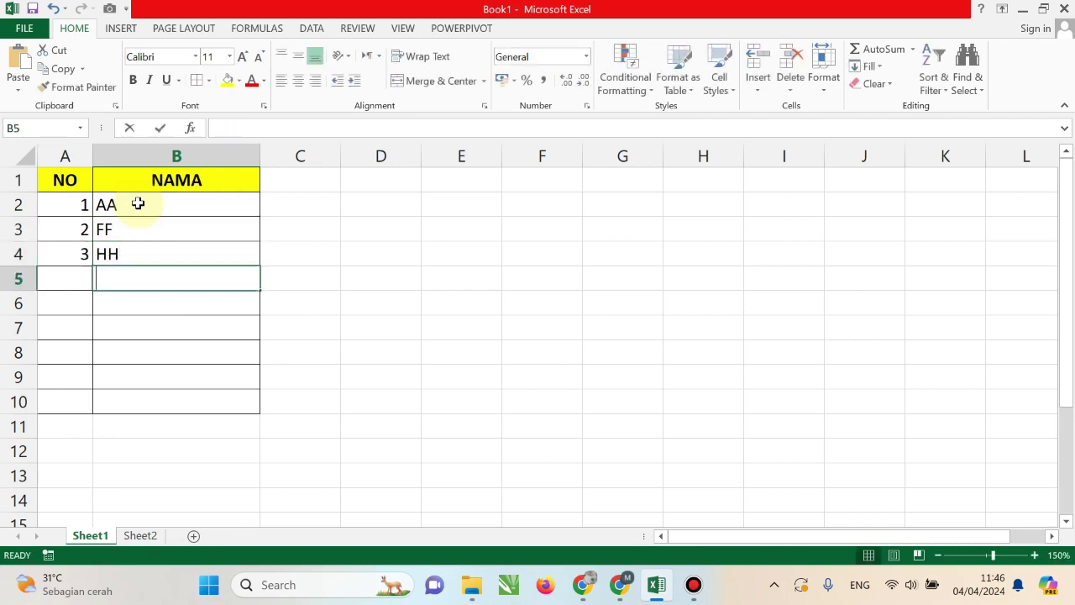
{"action": "type", "text": "WW"}
{"action": "key", "text": "Return"}
{"action": "type", "text": "RR"}
{"action": "key", "text": "Return"}
{"action": "type", "text": "T"}
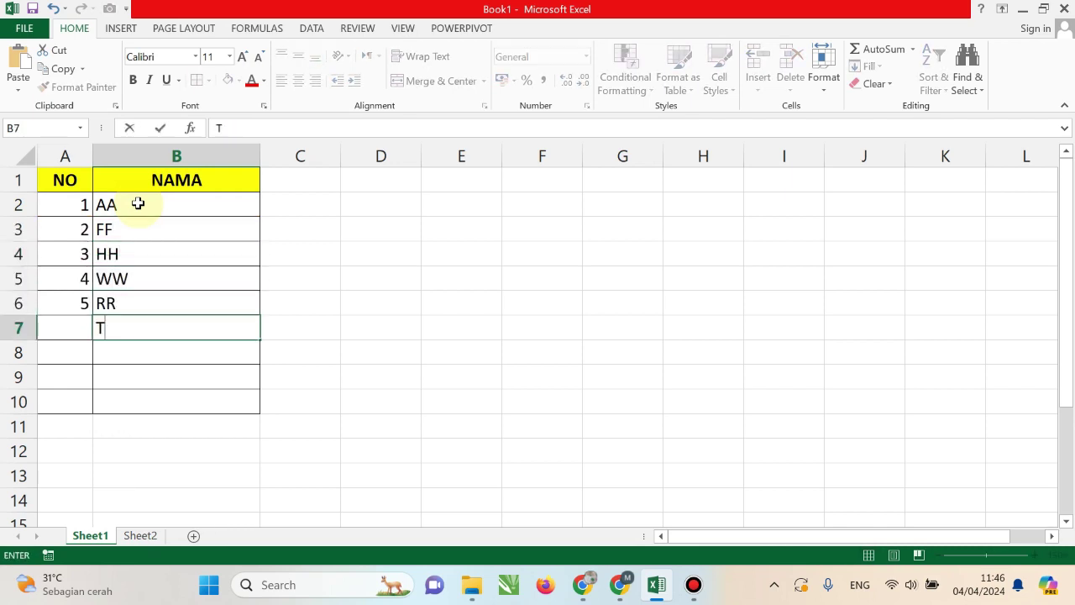
{"action": "type", "text": "T"}
{"action": "key", "text": "Return"}
{"action": "type", "text": "JJ"}
{"action": "key", "text": "Return"}
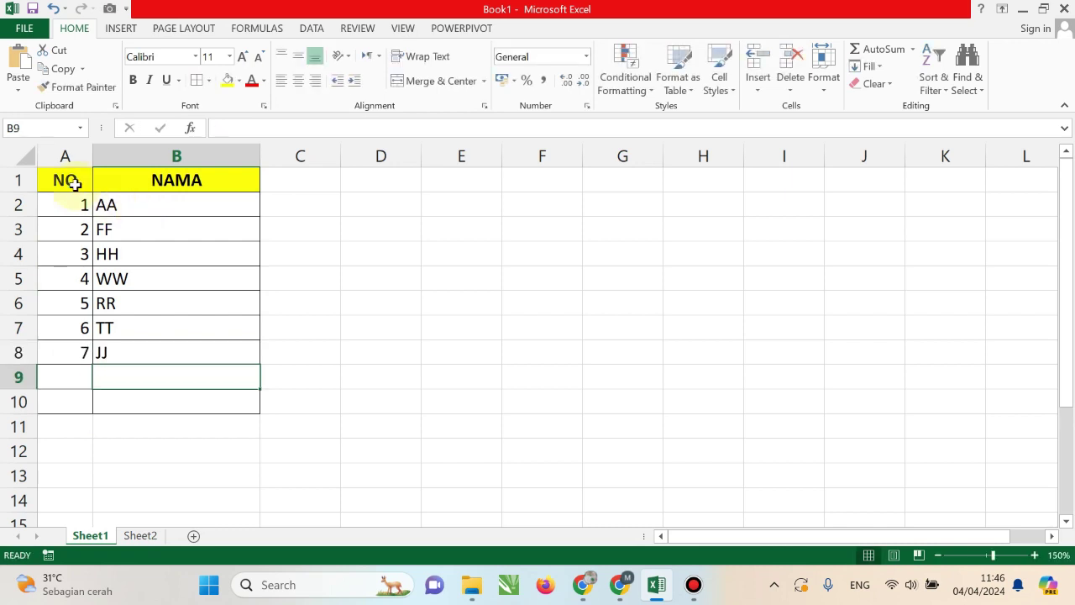
Delete row 5 holding WW so NO renumbers 1–6 for the remaining names.
{"action": "left_click", "coordinate": [9, 278]}
{"action": "right_click", "coordinate": [8, 278]}
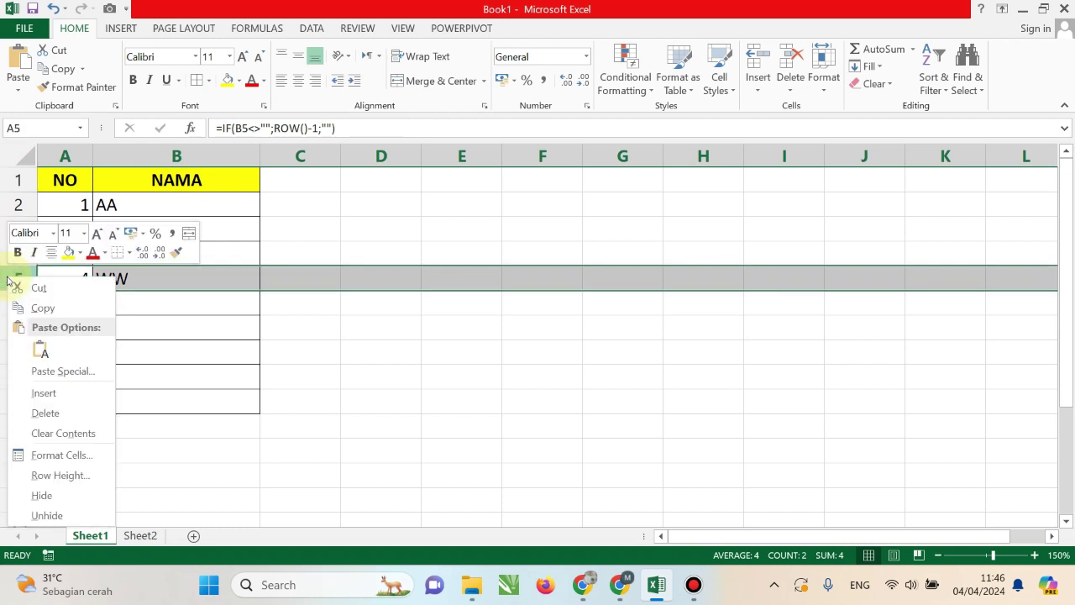
{"action": "left_click", "coordinate": [74, 408]}
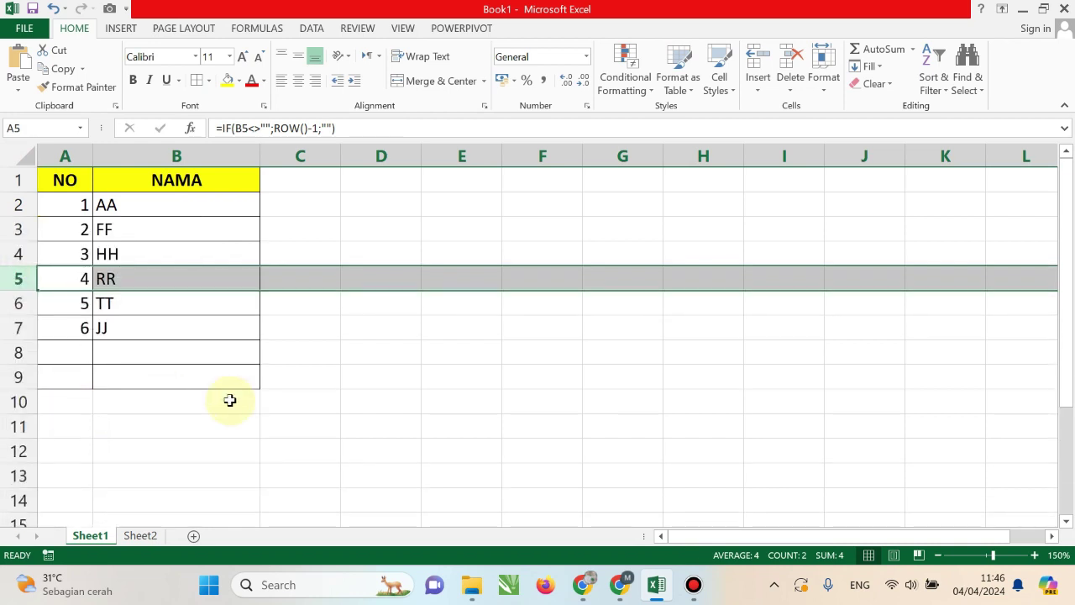
{"action": "left_click", "coordinate": [431, 418]}
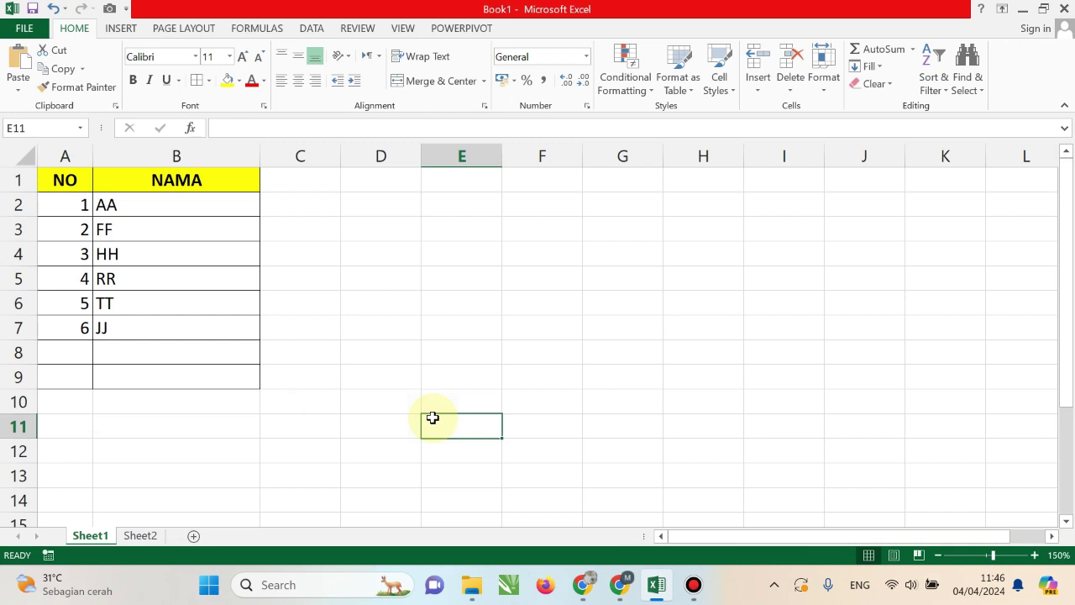